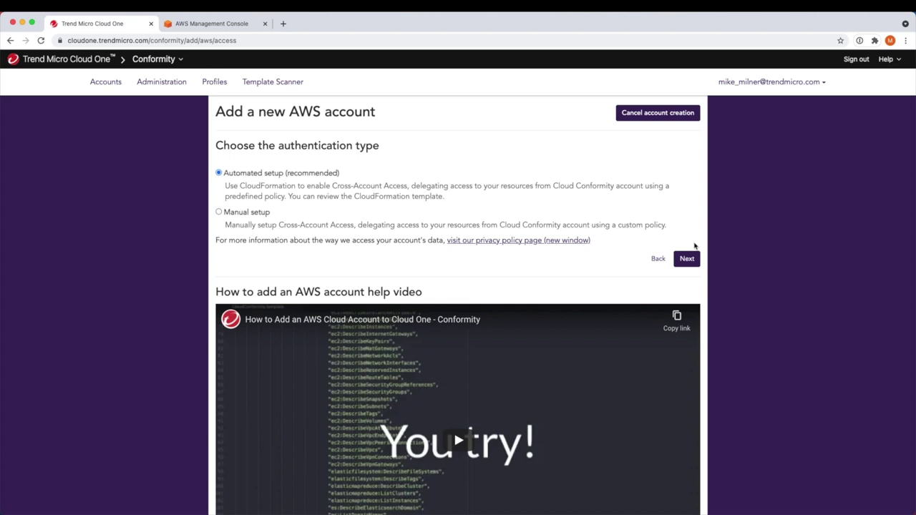
- Continue with automated setup, launch the CloudConformity stack in AWS, acknowledge IAM resources with custom names, and create the stack
{"action": "left_click", "coordinate": [690, 264]}
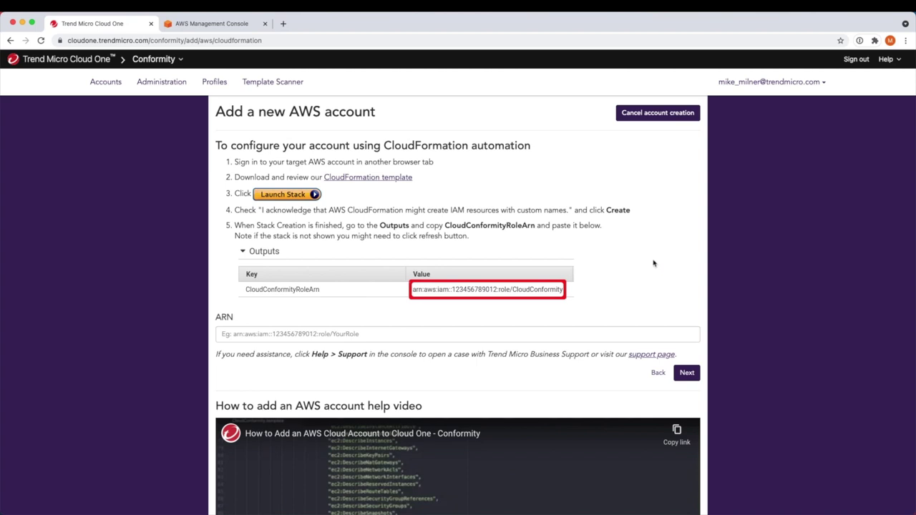
{"action": "left_click", "coordinate": [290, 196]}
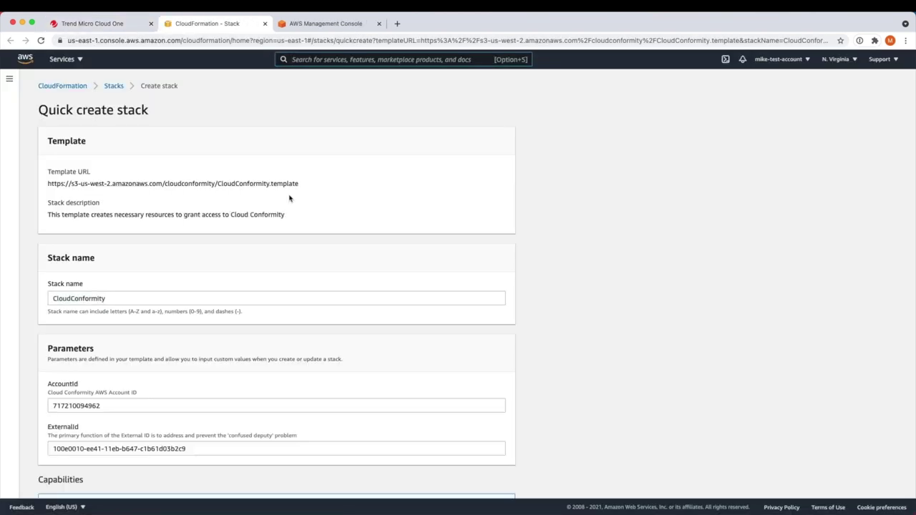
{"action": "scroll", "coordinate": [342, 330], "scroll_direction": "down", "scroll_amount": 2}
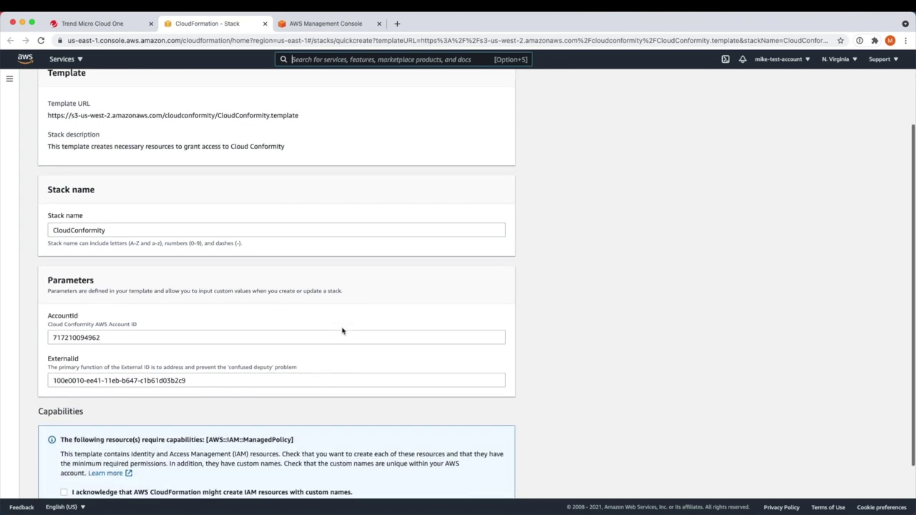
{"action": "scroll", "coordinate": [342, 330], "scroll_direction": "down", "scroll_amount": 1}
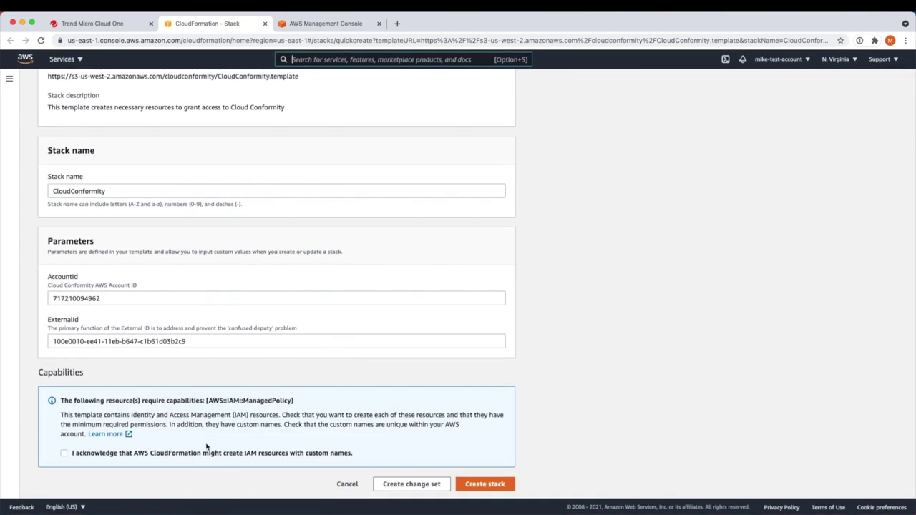
{"action": "left_click", "coordinate": [200, 457]}
{"action": "left_click", "coordinate": [492, 485]}
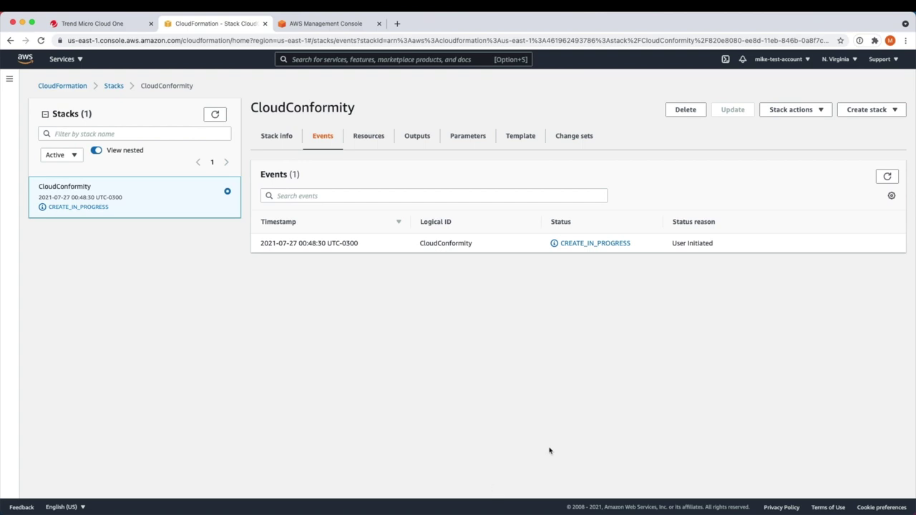
- Refresh the CloudConformity stack's events until creation completes, and copy the CloudConformityRoleArn value from its outputs
{"action": "left_click", "coordinate": [887, 178]}
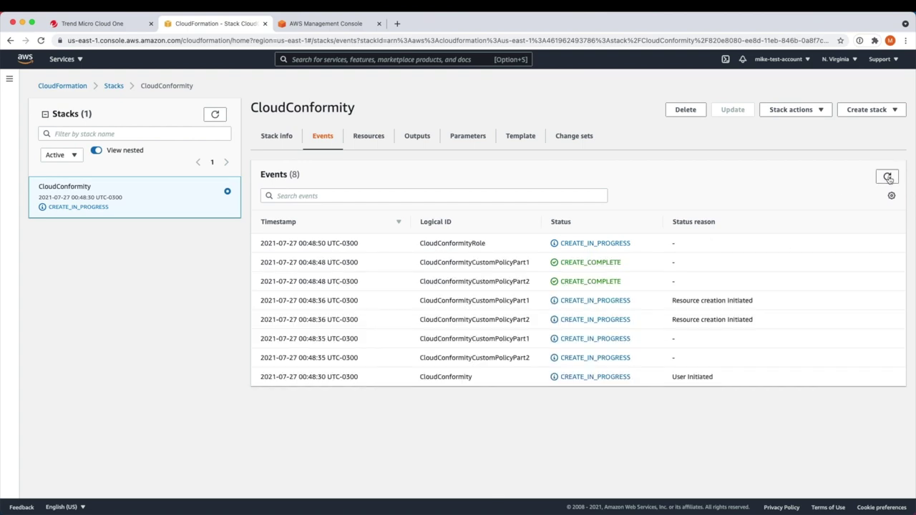
{"action": "left_click", "coordinate": [887, 178]}
{"action": "left_click", "coordinate": [887, 177]}
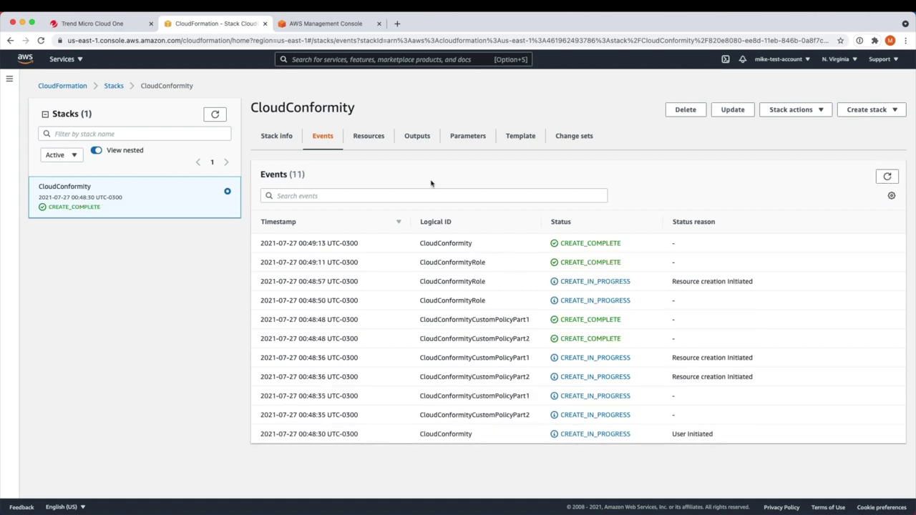
{"action": "left_click", "coordinate": [419, 137]}
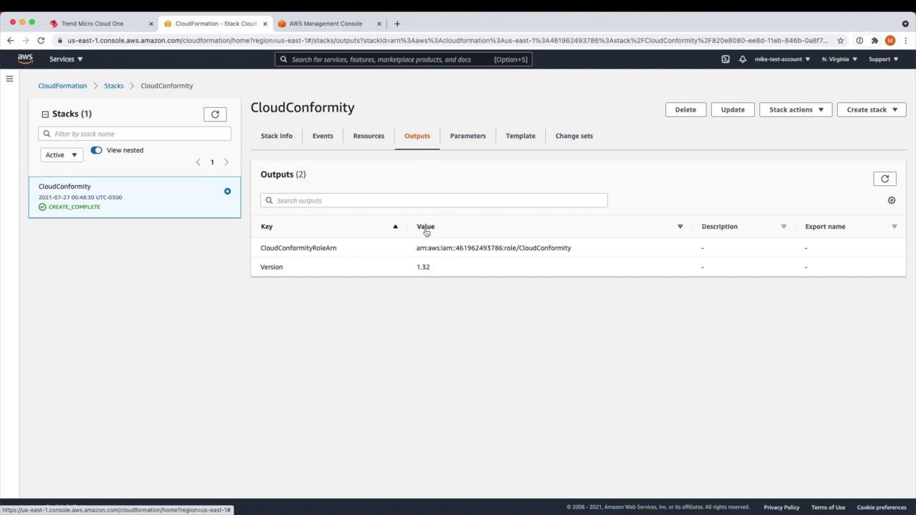
{"action": "left_click_drag", "start_coordinate": [416, 247], "coordinate": [575, 248]}
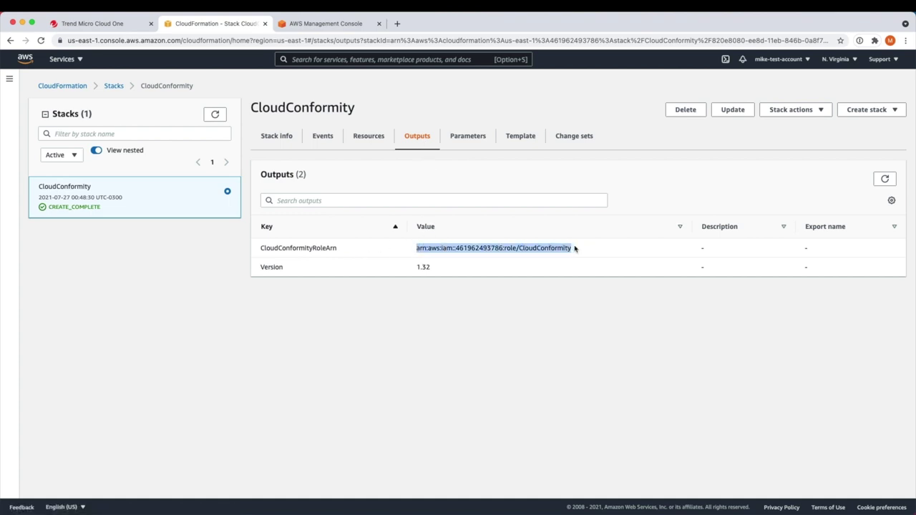
- Switch back to Trend Micro Cloud One, paste the copied role ARN into the ARN field, and finish adding the AWS account
{"action": "left_click", "coordinate": [82, 25]}
{"action": "left_click", "coordinate": [304, 334]}
{"action": "key", "text": "super+v"}
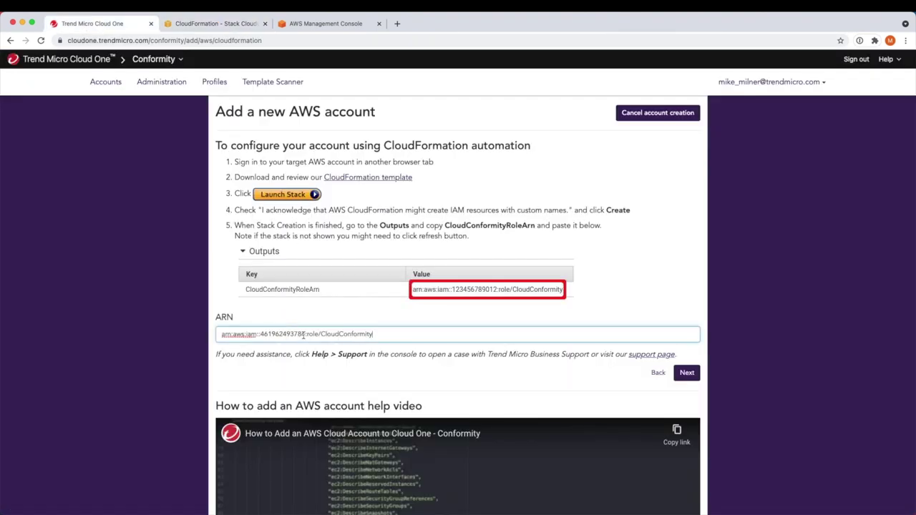
{"action": "left_click", "coordinate": [688, 373]}
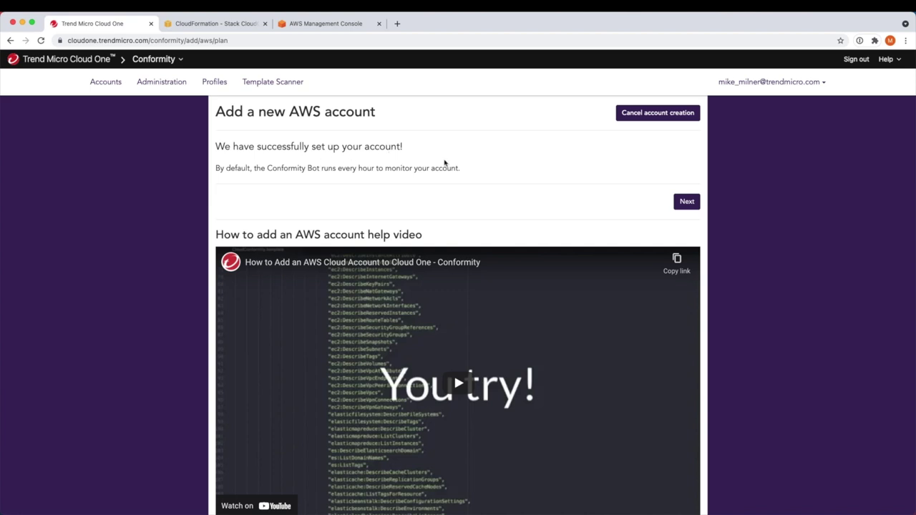
{"action": "left_click", "coordinate": [688, 202]}
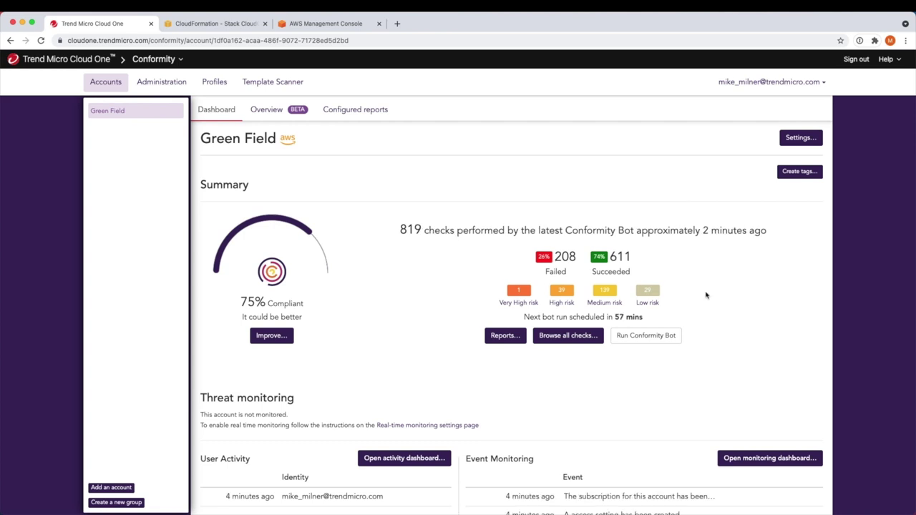
- Review the Green Field dashboard down to the most critical failures and open the resolution guide for the CloudTrail Enabled rule
{"action": "scroll", "coordinate": [705, 294], "scroll_direction": "down", "scroll_amount": 15}
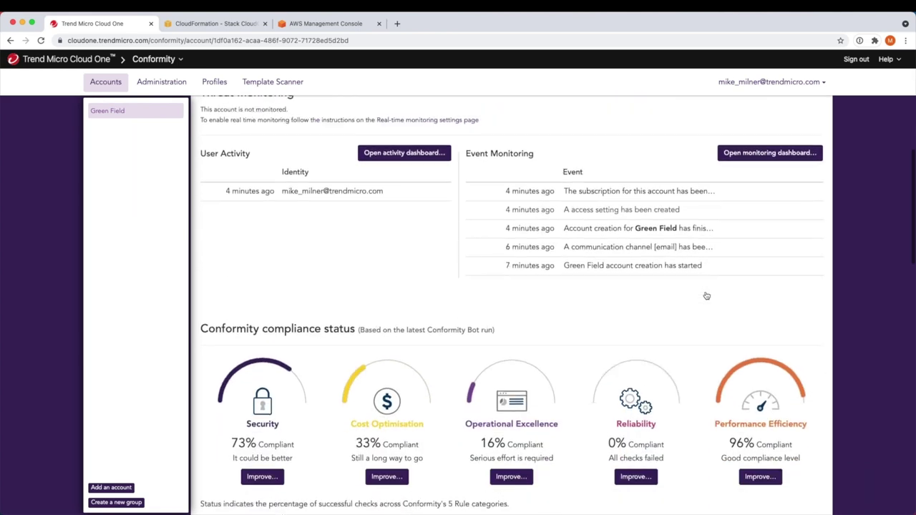
{"action": "scroll", "coordinate": [705, 295], "scroll_direction": "down", "scroll_amount": 4}
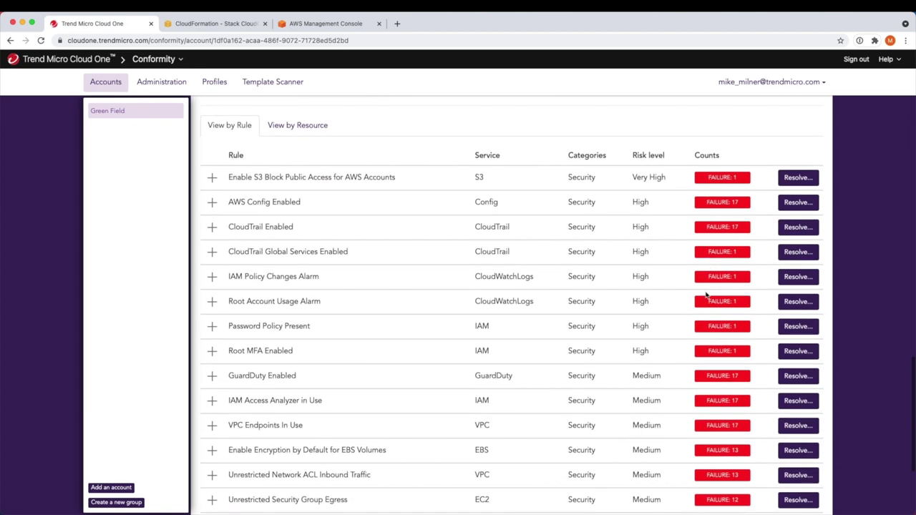
{"action": "scroll", "coordinate": [584, 294], "scroll_direction": "up", "scroll_amount": 1}
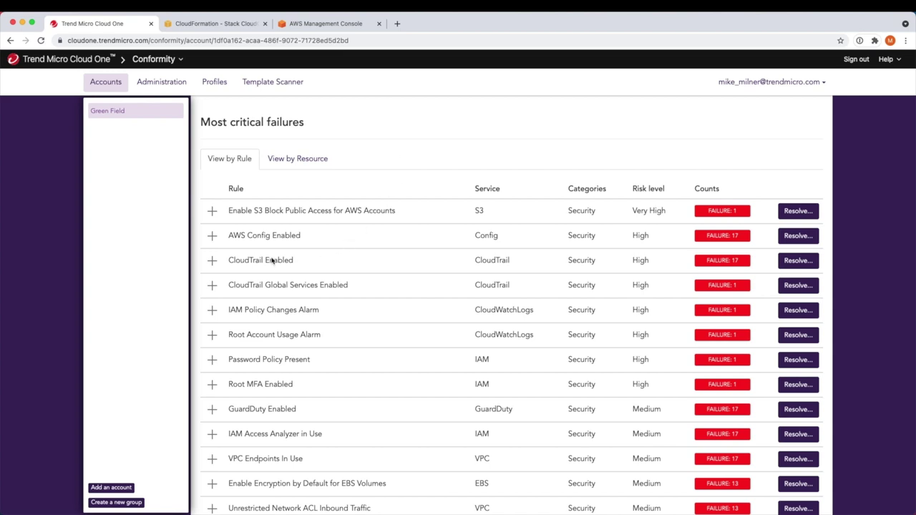
{"action": "left_click", "coordinate": [794, 261]}
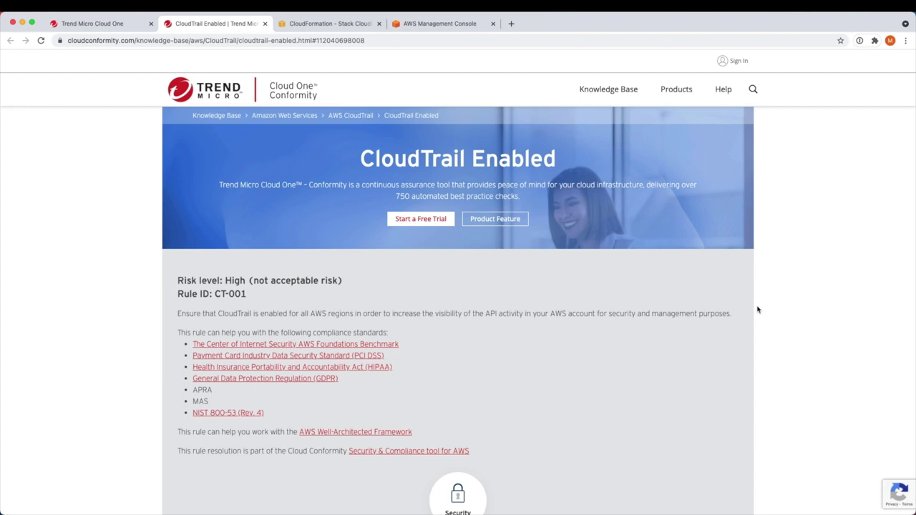
- Read the CloudTrail Enabled guide's compliance standards, audit instructions, remediation steps for AWS Console and CLI, and references
{"action": "scroll", "coordinate": [758, 309], "scroll_direction": "down", "scroll_amount": 2}
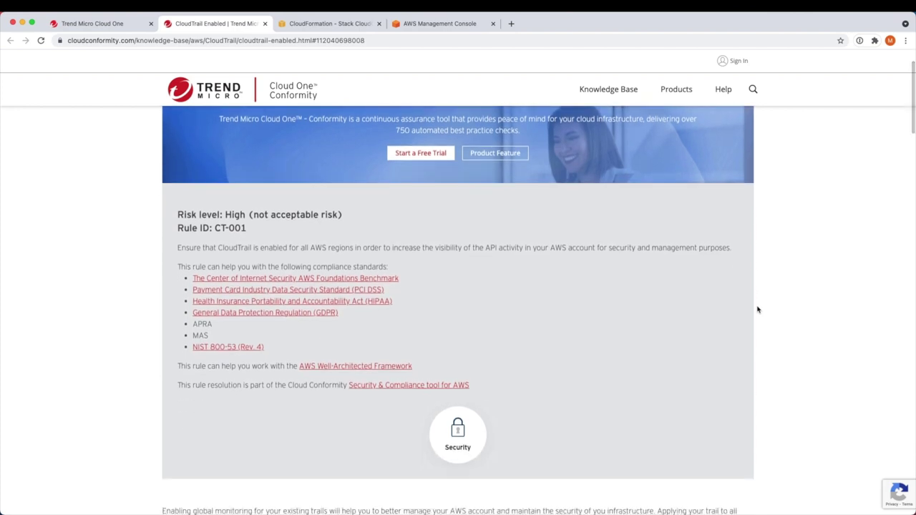
{"action": "scroll", "coordinate": [757, 309], "scroll_direction": "down", "scroll_amount": 10}
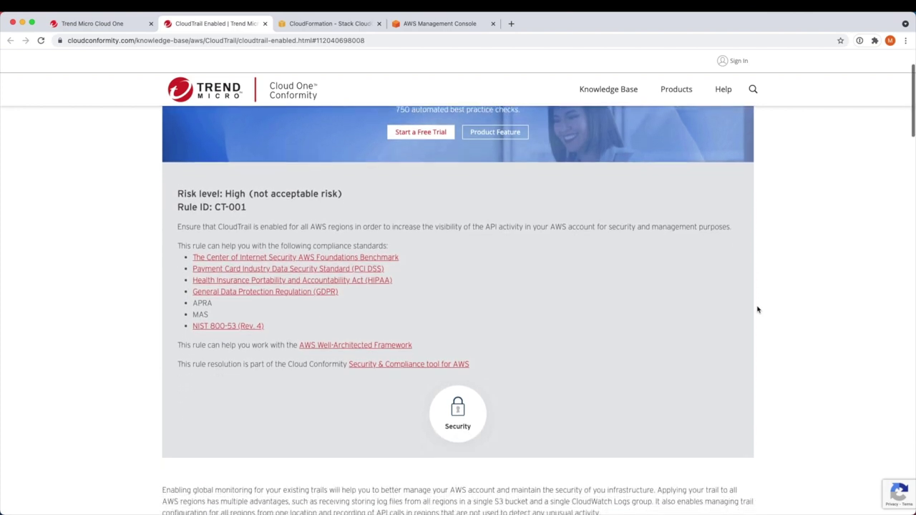
{"action": "scroll", "coordinate": [758, 309], "scroll_direction": "down", "scroll_amount": 6}
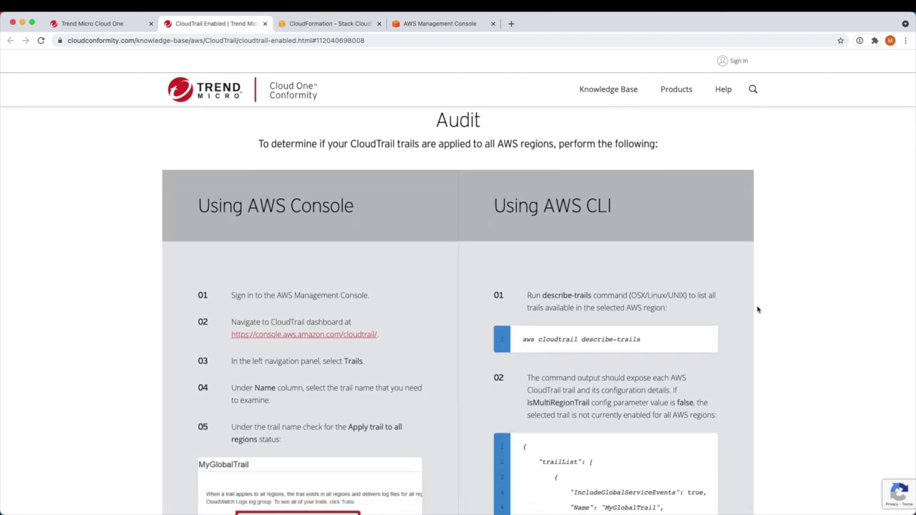
{"action": "scroll", "coordinate": [757, 309], "scroll_direction": "down", "scroll_amount": 7}
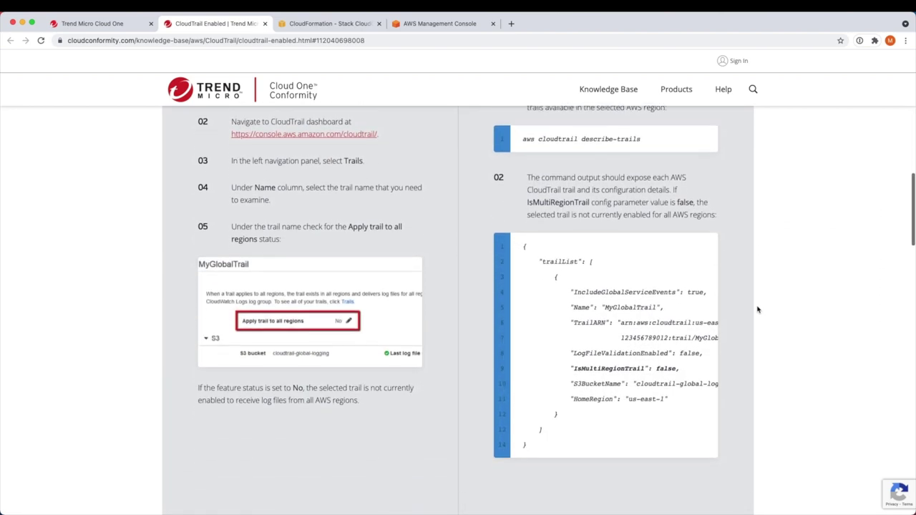
{"action": "scroll", "coordinate": [758, 309], "scroll_direction": "down", "scroll_amount": 13}
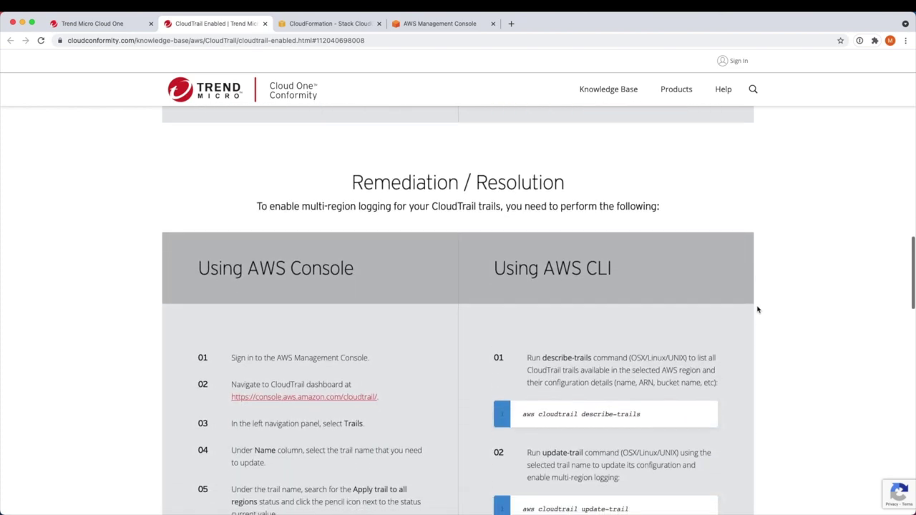
{"action": "scroll", "coordinate": [757, 309], "scroll_direction": "down", "scroll_amount": 2}
{"action": "scroll", "coordinate": [758, 309], "scroll_direction": "down", "scroll_amount": 4}
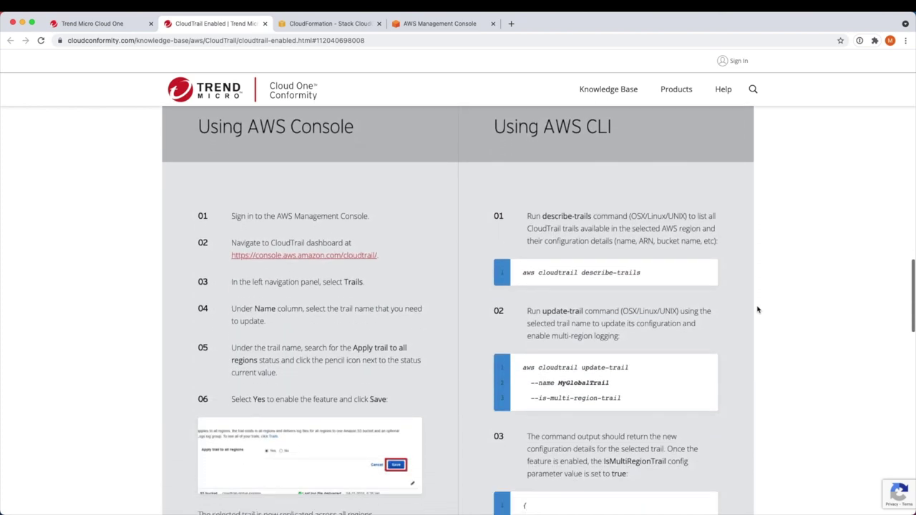
{"action": "scroll", "coordinate": [758, 309], "scroll_direction": "down", "scroll_amount": 3}
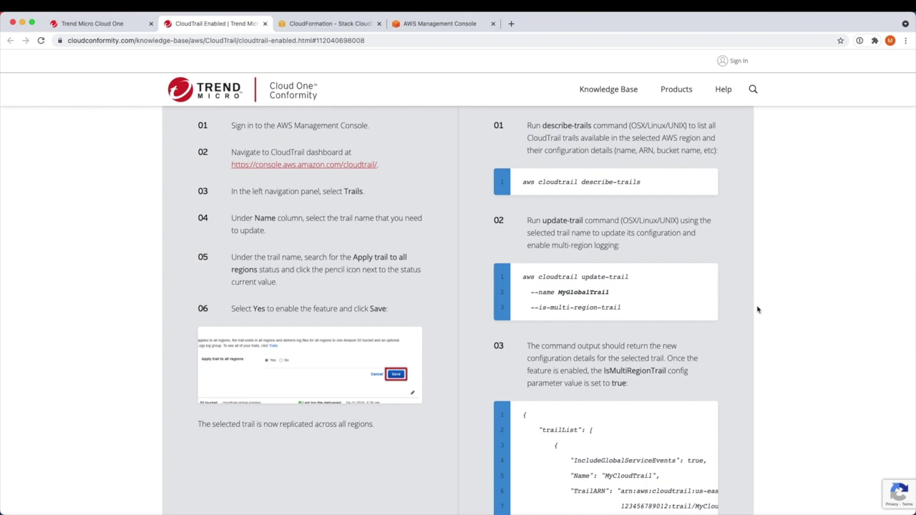
{"action": "scroll", "coordinate": [758, 309], "scroll_direction": "down", "scroll_amount": 10}
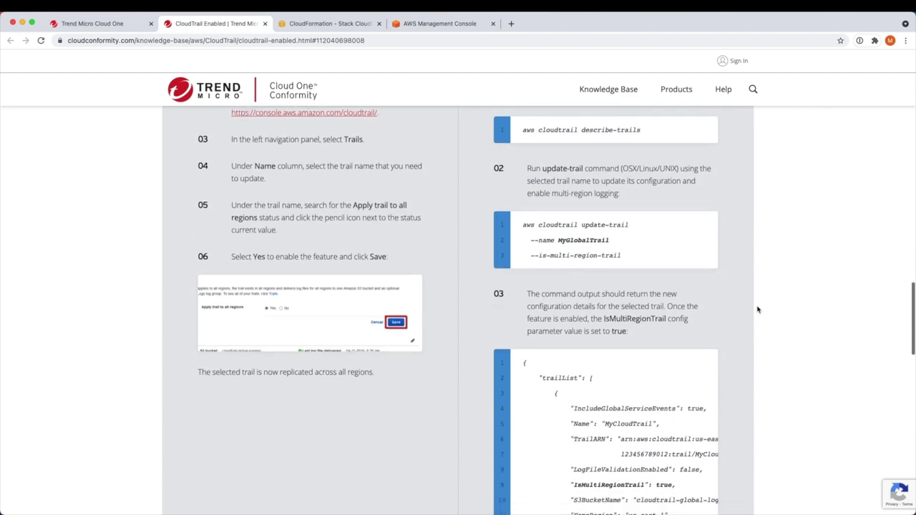
{"action": "scroll", "coordinate": [757, 309], "scroll_direction": "down", "scroll_amount": 6}
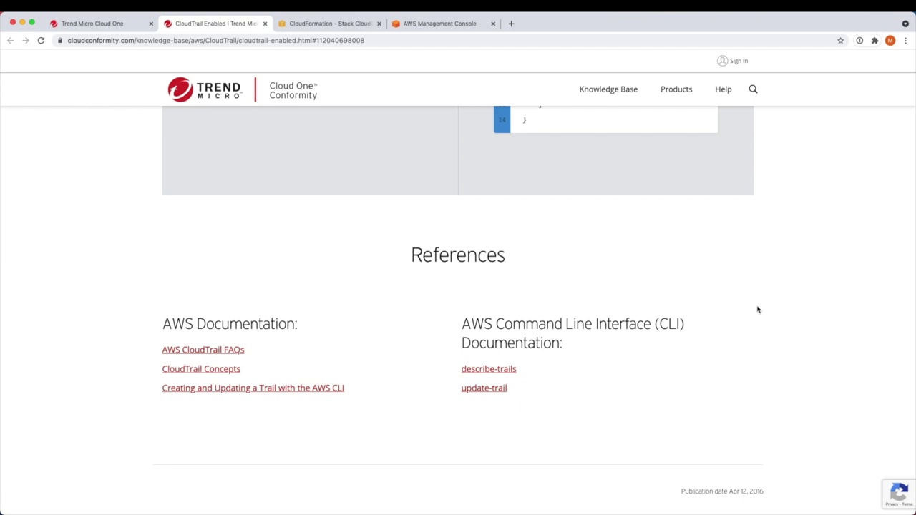
- Return to the Green Field account dashboard and review the rest of its most critical failures
{"action": "left_click", "coordinate": [93, 24]}
{"action": "scroll", "coordinate": [360, 317], "scroll_direction": "down", "scroll_amount": 2}
{"action": "scroll", "coordinate": [360, 316], "scroll_direction": "down", "scroll_amount": 2}
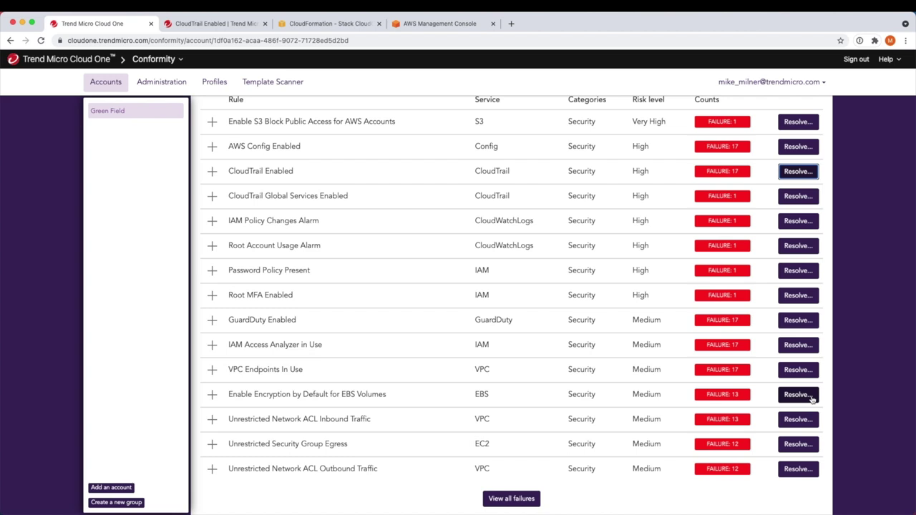
{"action": "scroll", "coordinate": [383, 280], "scroll_direction": "up", "scroll_amount": 15}
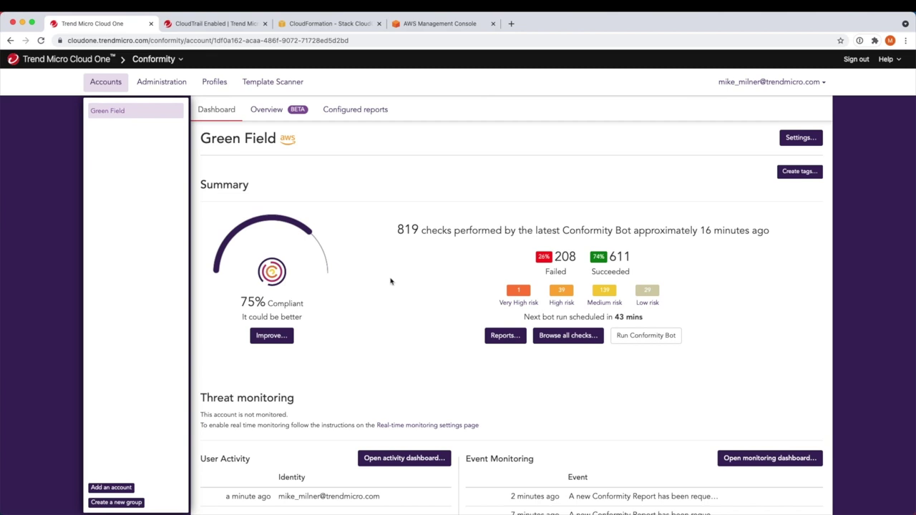
- Browse all checks for the Green Field account by standard or framework, choosing PCI DSS v3.2.1
{"action": "left_click", "coordinate": [549, 340]}
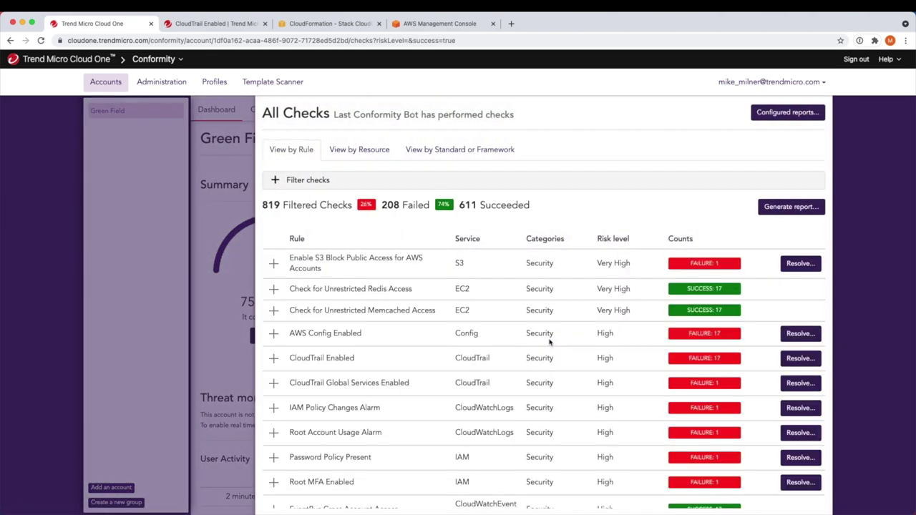
{"action": "left_click", "coordinate": [482, 151]}
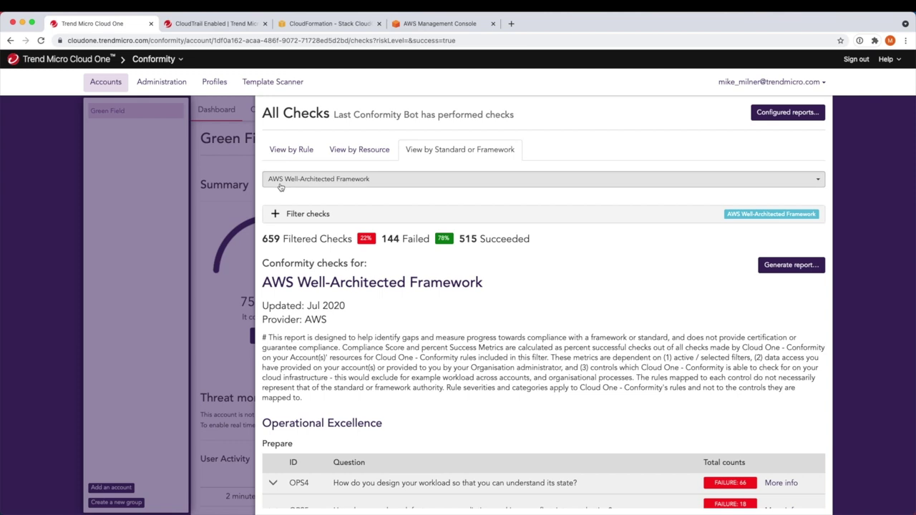
{"action": "left_click", "coordinate": [382, 180]}
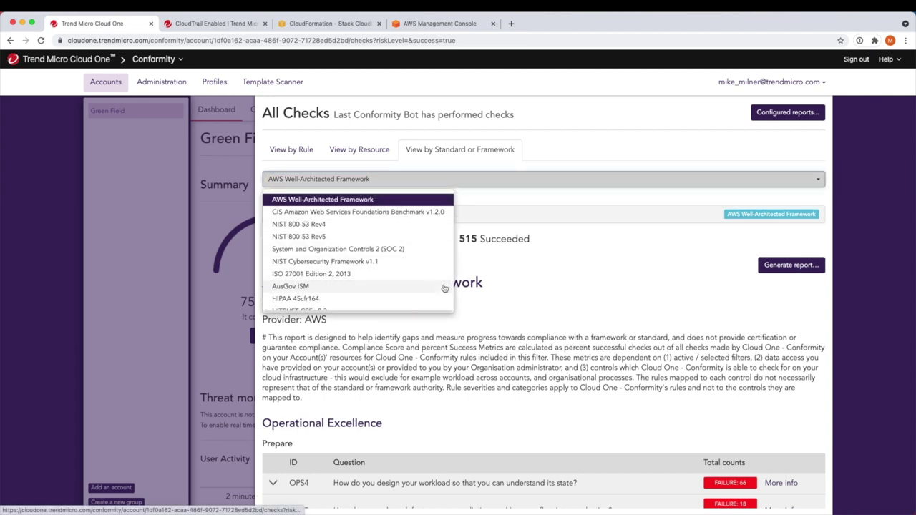
{"action": "scroll", "coordinate": [443, 287], "scroll_direction": "down", "scroll_amount": 5}
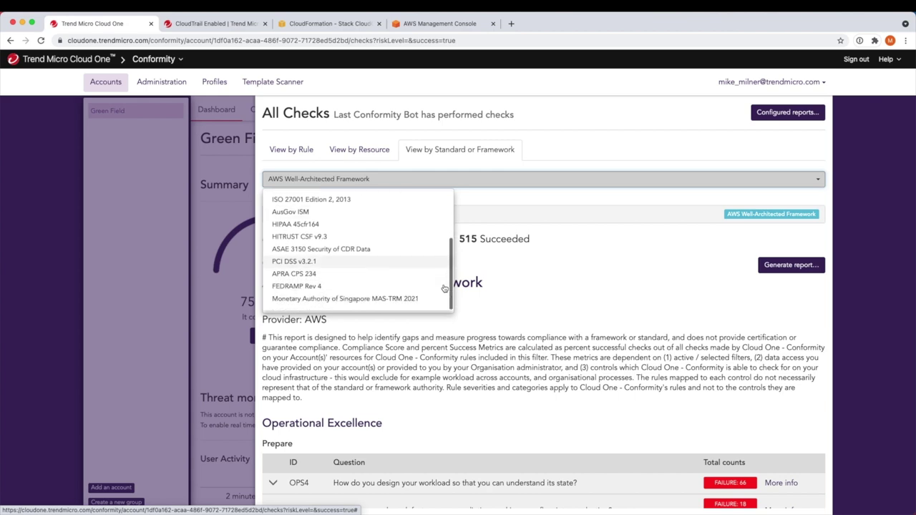
{"action": "left_click", "coordinate": [310, 262]}
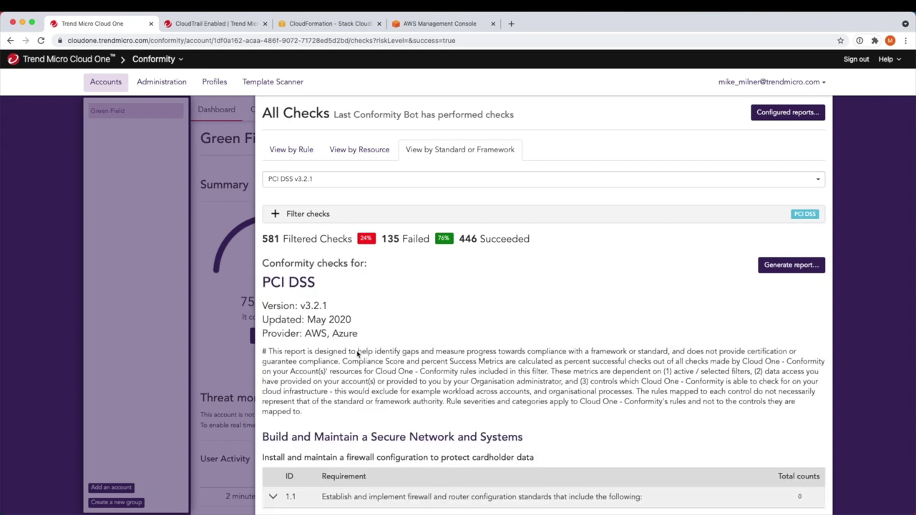
- Expand PCI DSS requirement 1.1.1 on the formal process for approving network connections and examine its rules
{"action": "scroll", "coordinate": [358, 354], "scroll_direction": "down", "scroll_amount": 3}
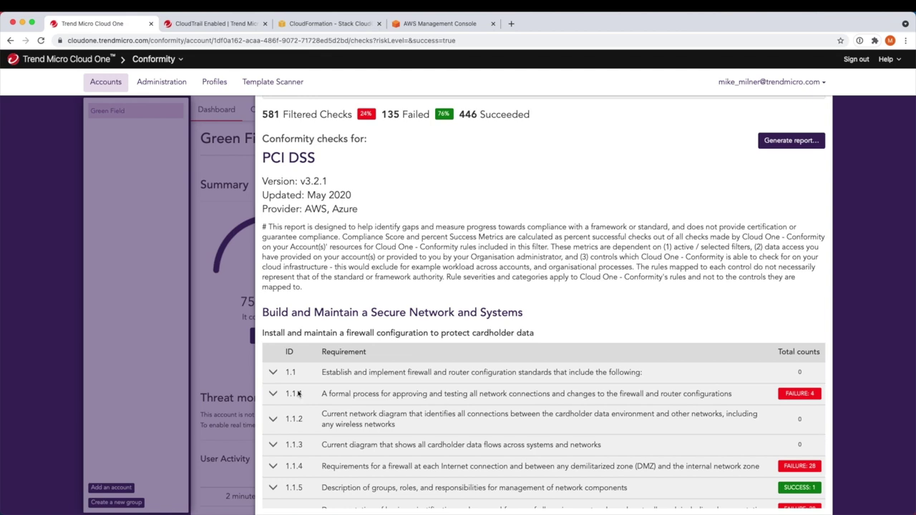
{"action": "scroll", "coordinate": [298, 393], "scroll_direction": "down", "scroll_amount": 1}
{"action": "left_click", "coordinate": [273, 379]}
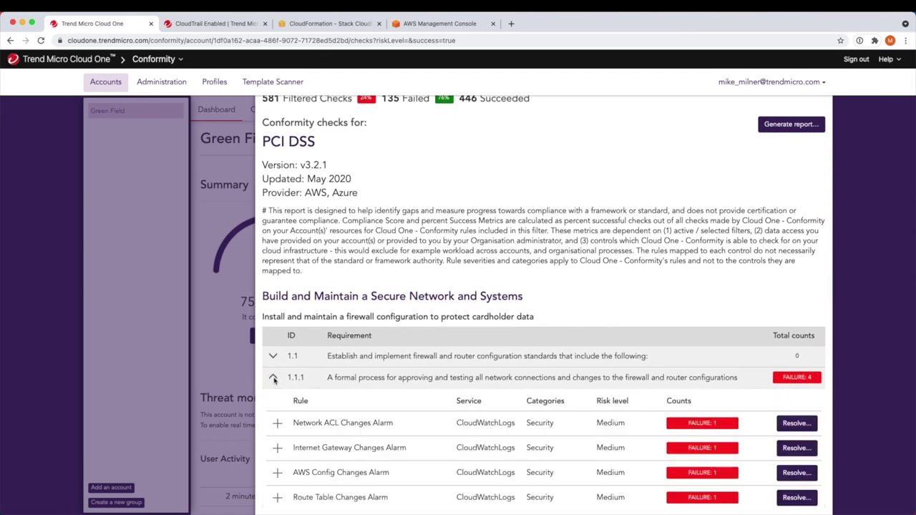
{"action": "scroll", "coordinate": [333, 400], "scroll_direction": "down", "scroll_amount": 1}
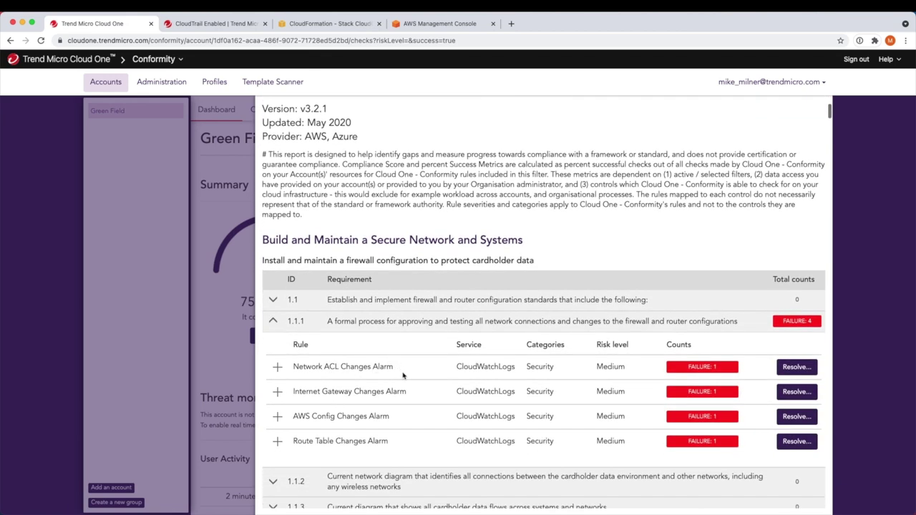